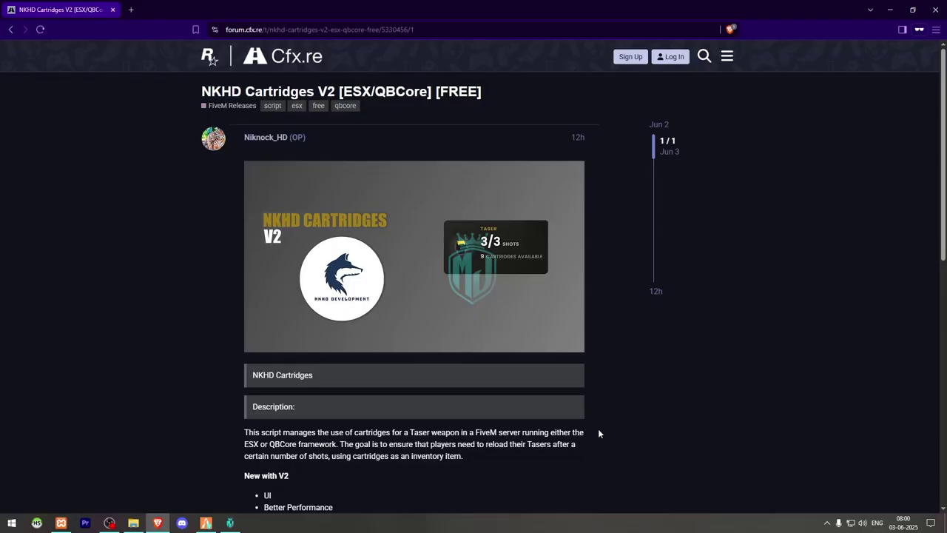
- Open the NKHD_Cartridges_V2 GitHub repository from the forum post and download it as a ZIP archive
{"action": "scroll", "coordinate": [598, 434], "scroll_direction": "down", "scroll_amount": 5}
{"action": "right_click", "coordinate": [256, 336]}
{"action": "left_click", "coordinate": [308, 345]}
{"action": "scroll", "coordinate": [317, 355], "scroll_direction": "up", "scroll_amount": 5}
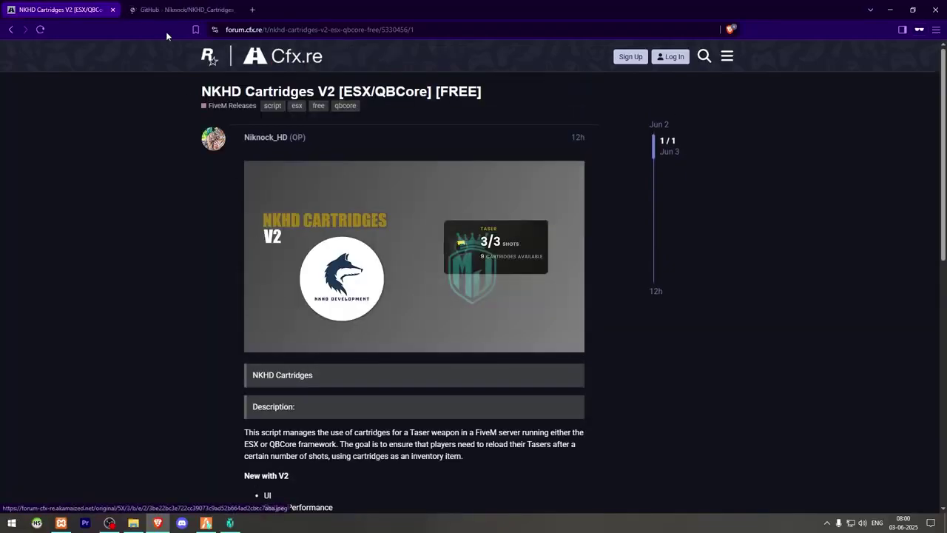
{"action": "left_click", "coordinate": [189, 9]}
{"action": "left_click", "coordinate": [585, 150]}
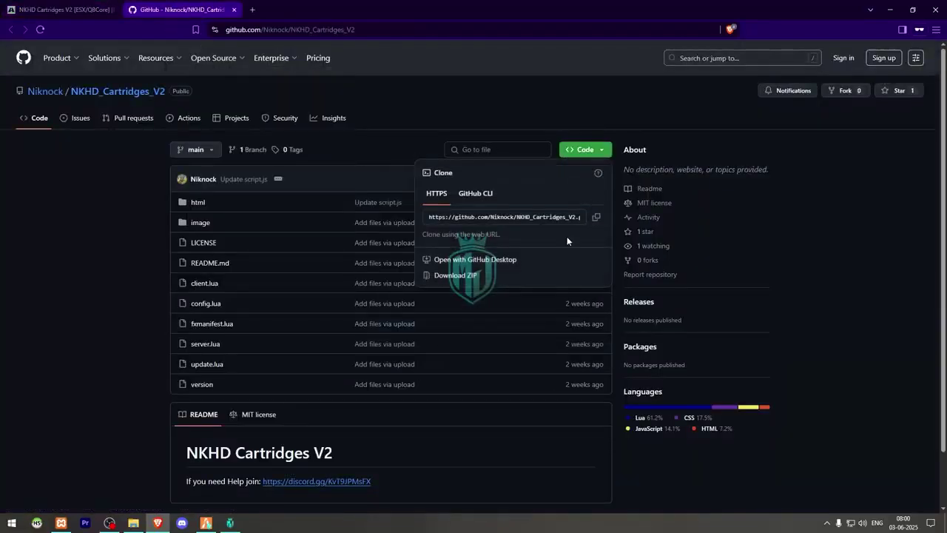
{"action": "left_click", "coordinate": [451, 275]}
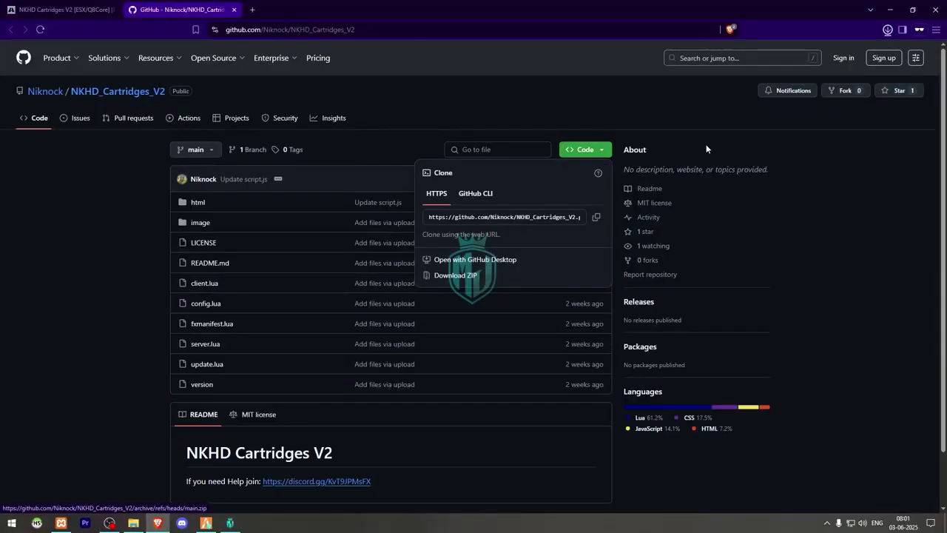
- Copy the NKHD_Cartridges_V2-main folder from the downloaded archive into the server's resources folder
{"action": "left_click", "coordinate": [803, 77]}
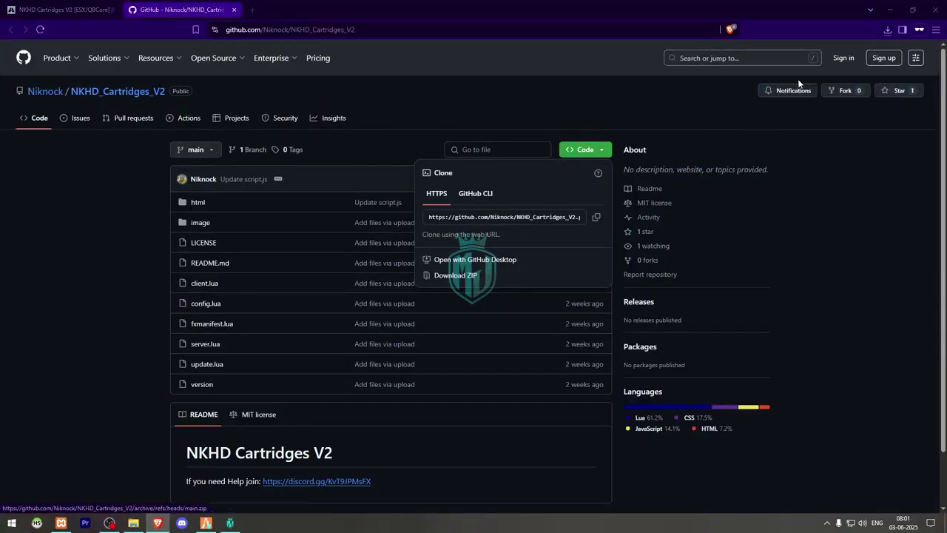
{"action": "left_click", "coordinate": [145, 109]}
{"action": "left_click", "coordinate": [137, 523]}
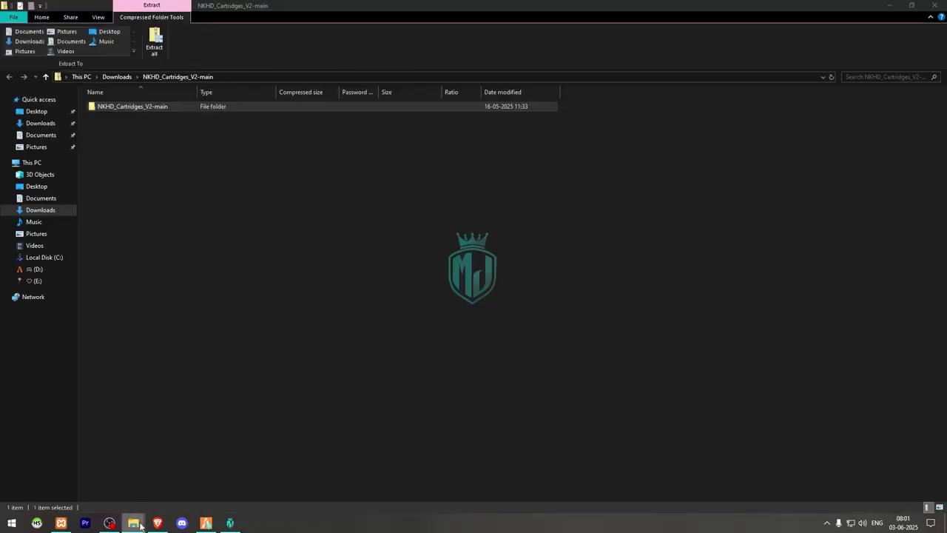
{"action": "left_click", "coordinate": [187, 475]}
{"action": "key", "text": "ctrl+v"}
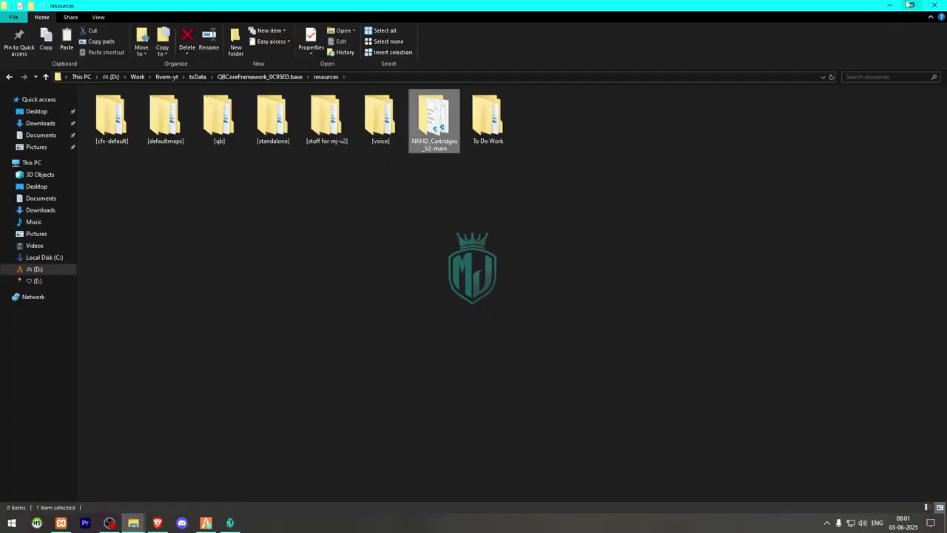
{"action": "left_click", "coordinate": [936, 6]}
{"action": "left_click", "coordinate": [937, 7]}
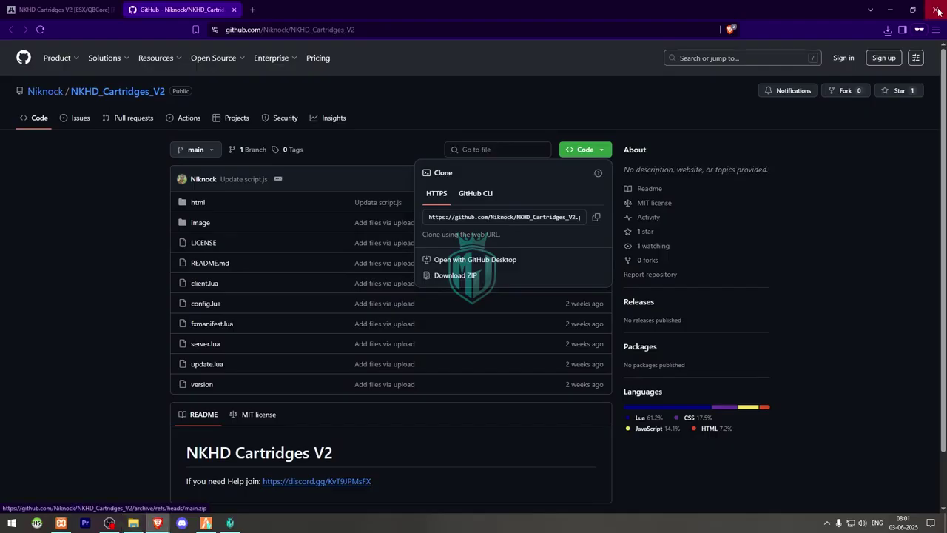
- Rename the copied NKHD_Cartridges_V2-main folder in resources to NKHD_Cartridges_V2
{"action": "left_click", "coordinate": [133, 523]}
{"action": "key", "text": "F2"}
{"action": "key", "text": "End"}
{"action": "key", "text": "BackSpace"}
{"action": "key", "text": "BackSpace"}
{"action": "key", "text": "BackSpace"}
{"action": "key", "text": "BackSpace"}
{"action": "key", "text": "BackSpace"}
{"action": "key", "text": "Return"}
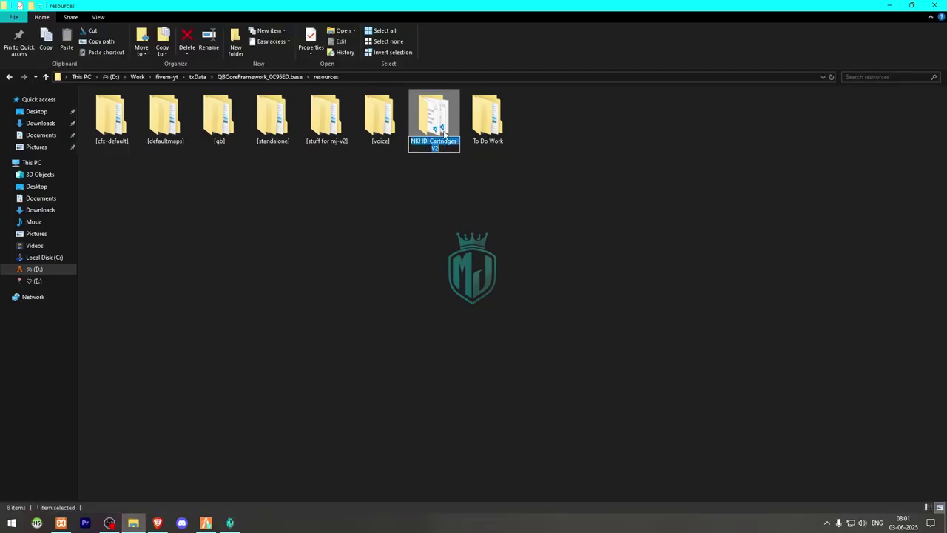
- Open server.cfg from the QBCoreFramework_0C95ED.base folder in the code editor
{"action": "left_click", "coordinate": [267, 76]}
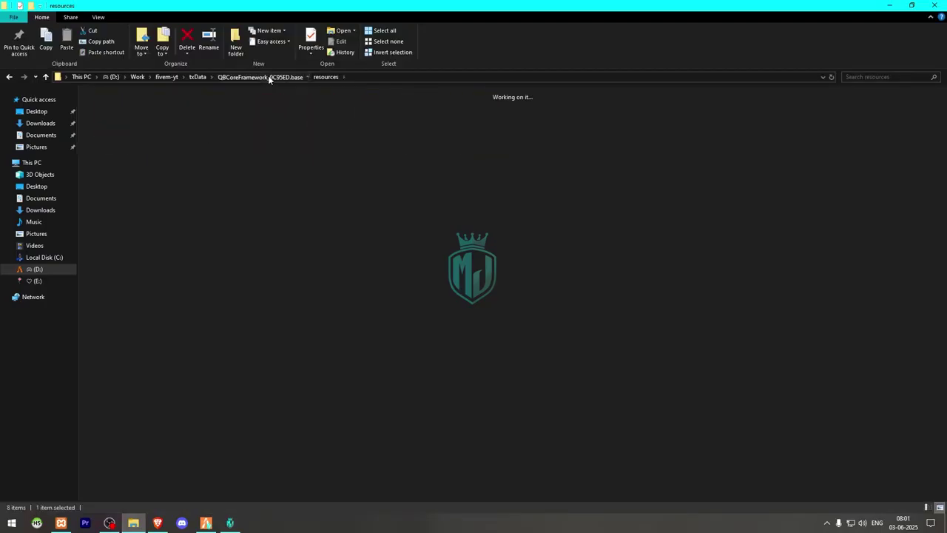
{"action": "left_click", "coordinate": [320, 124]}
{"action": "double_click", "coordinate": [165, 117]}
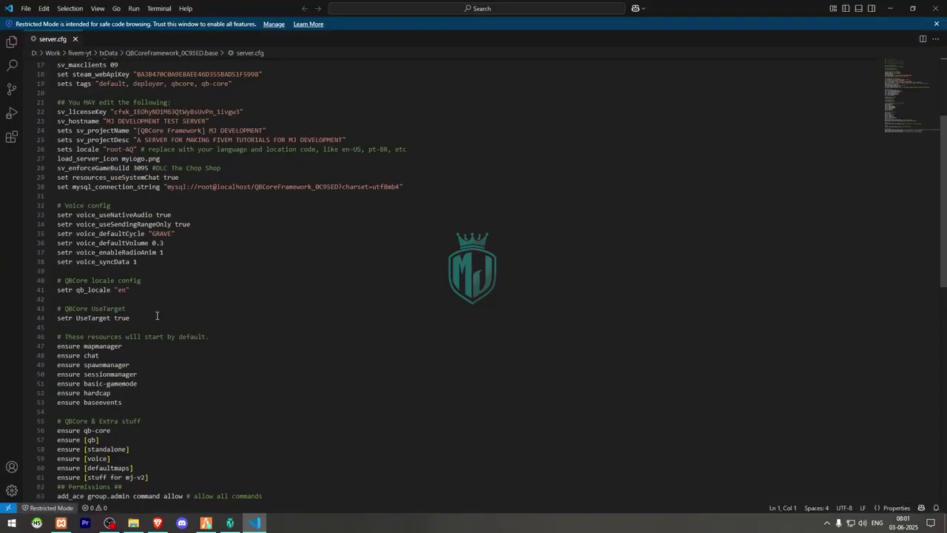
- Add the line "ensure NKHD_Cartridges_V2" in server.cfg directly below "ensure [stuff for mj-v2]"
{"action": "scroll", "coordinate": [158, 318], "scroll_direction": "down", "scroll_amount": 5}
{"action": "left_click_drag", "start_coordinate": [148, 329], "coordinate": [104, 329]}
{"action": "left_click", "coordinate": [173, 331]}
{"action": "key", "text": "Return"}
{"action": "type", "text": "e ns"}
{"action": "key", "text": "BackSpace"}
{"action": "key", "text": "BackSpace"}
{"action": "key", "text": "BackSpace"}
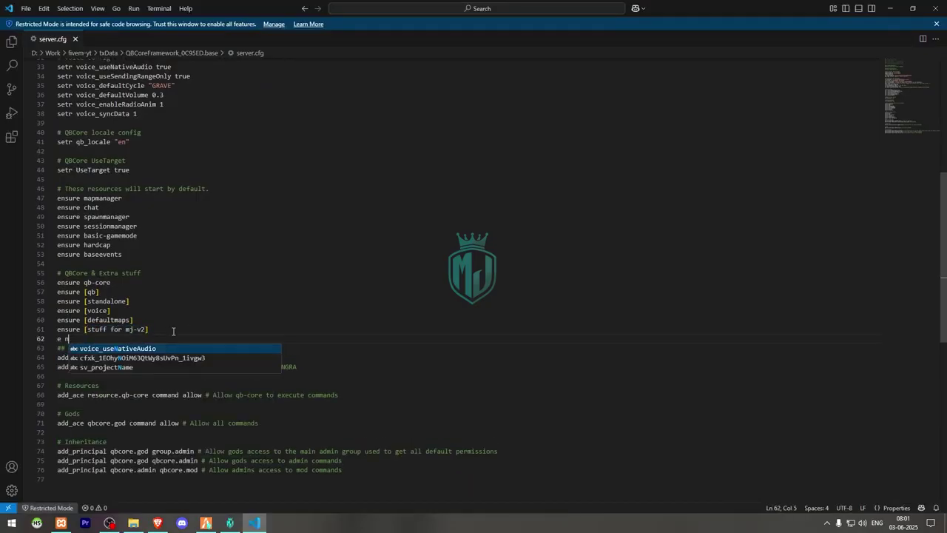
{"action": "type", "text": "s"}
{"action": "key", "text": "BackSpace"}
{"action": "type", "text": "nsure NKHD_Cartridges_V2"}
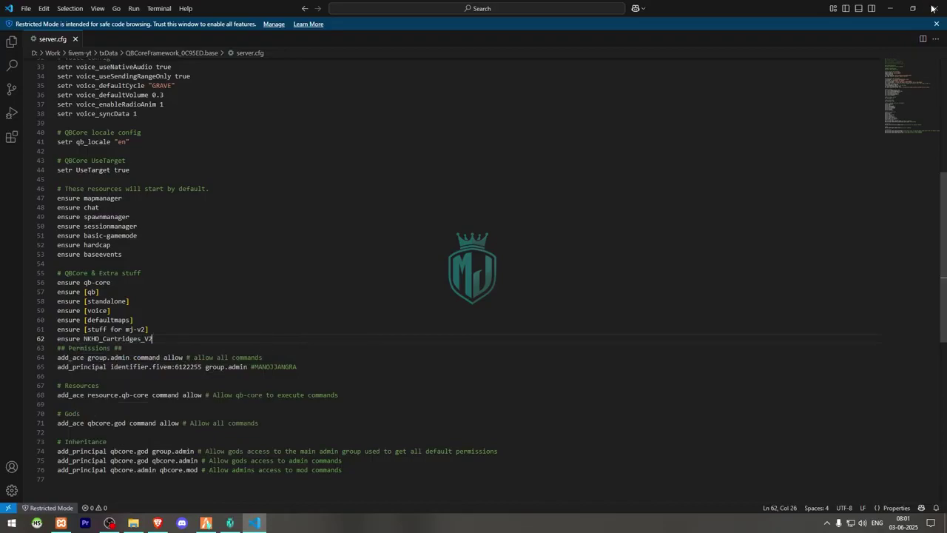
{"action": "left_click", "coordinate": [892, 8]}
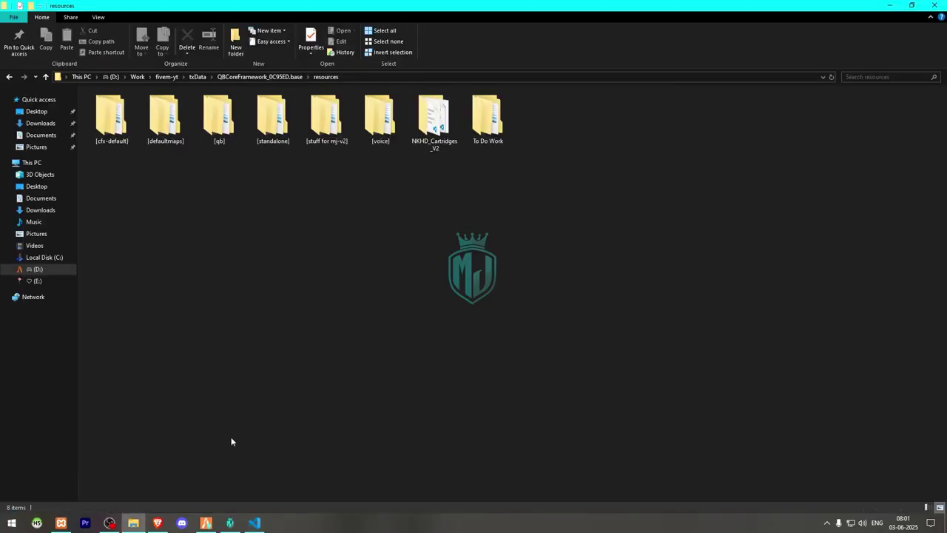
{"action": "left_click", "coordinate": [157, 523]}
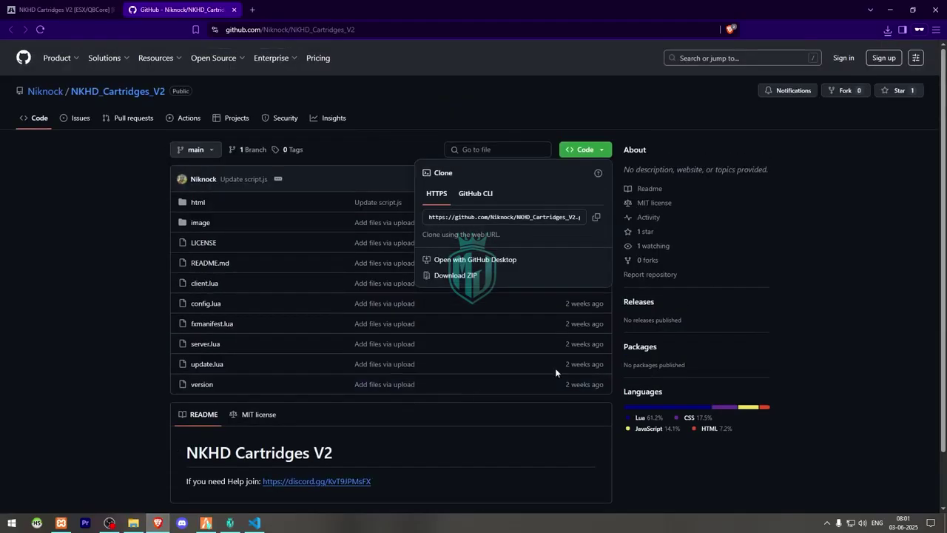
{"action": "left_click", "coordinate": [893, 10]}
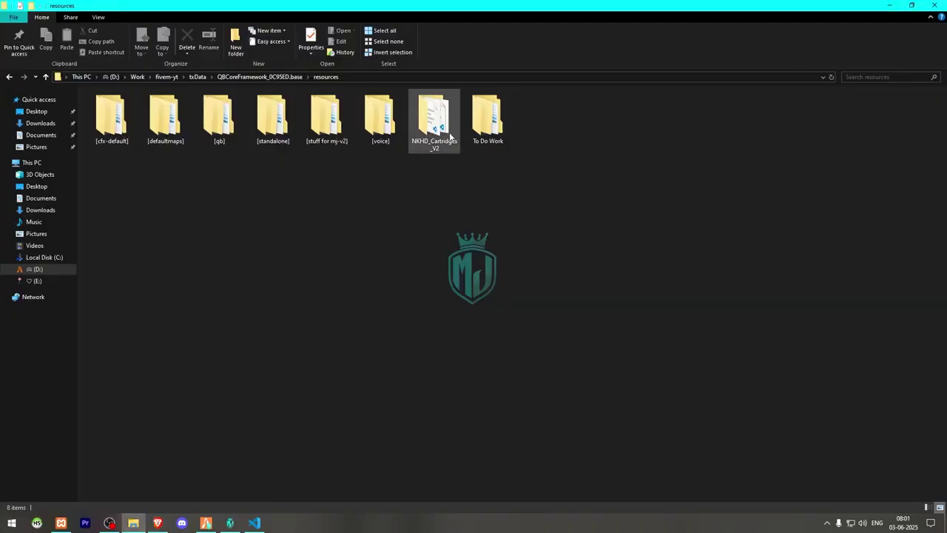
- Move the taser_cartridge image from the NKHD_Cartridges_V2 image folder into the images folder under [qb]/qb-inventory/html
{"action": "double_click", "coordinate": [435, 112]}
{"action": "double_click", "coordinate": [247, 117]}
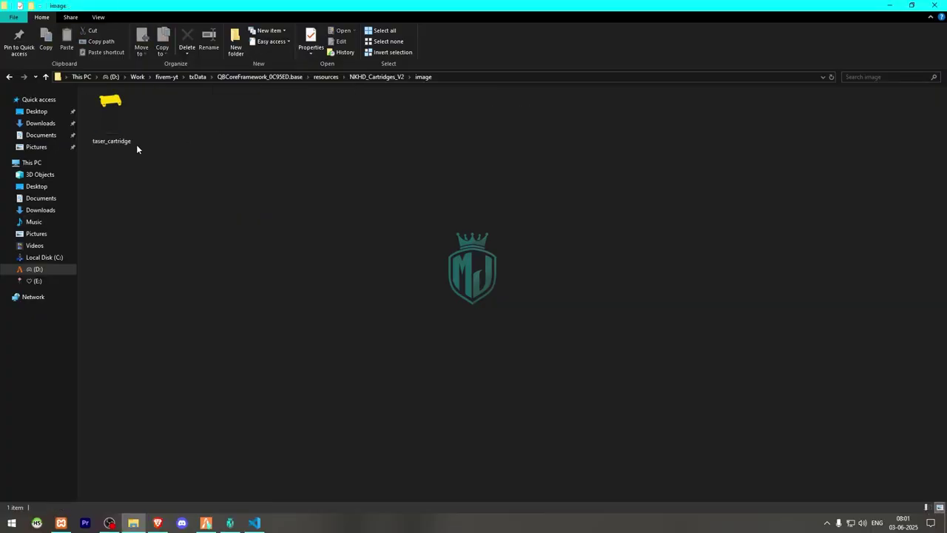
{"action": "left_click", "coordinate": [100, 140]}
{"action": "right_click", "coordinate": [105, 139]}
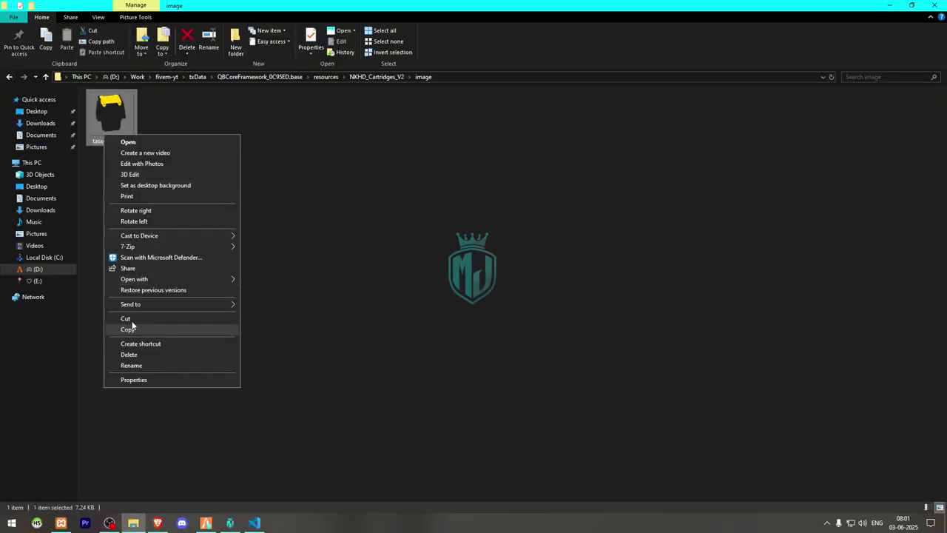
{"action": "left_click", "coordinate": [126, 319]}
{"action": "left_click", "coordinate": [324, 77]}
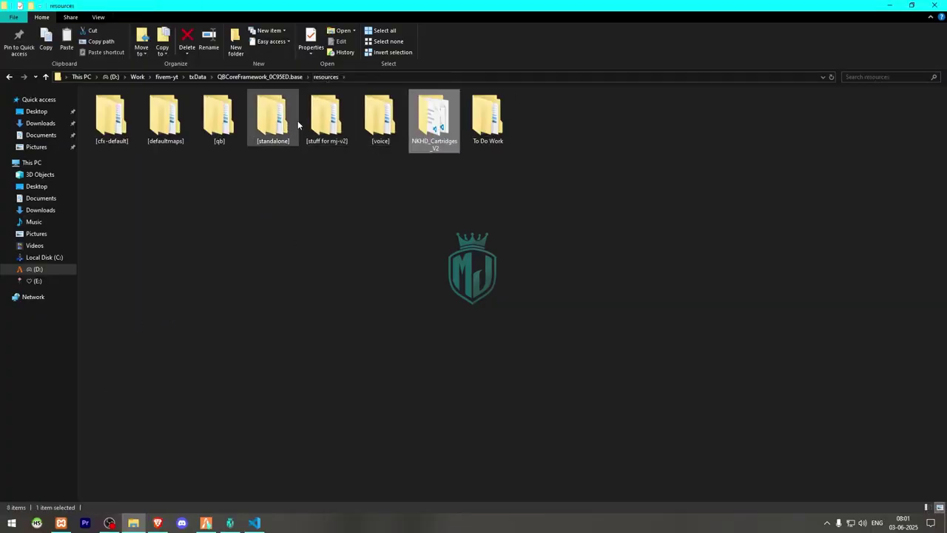
{"action": "double_click", "coordinate": [231, 115]}
{"action": "double_click", "coordinate": [434, 182]}
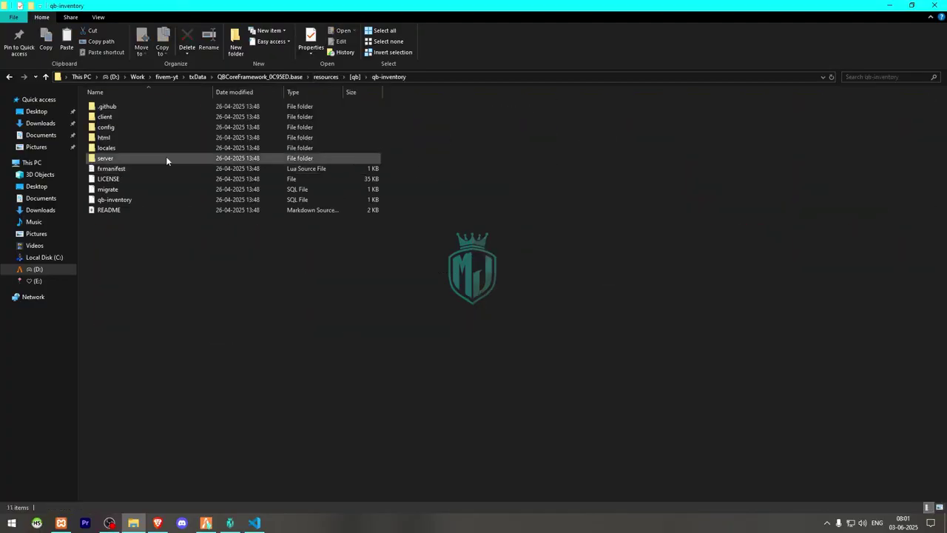
{"action": "double_click", "coordinate": [149, 137]}
{"action": "right_click", "coordinate": [145, 107]}
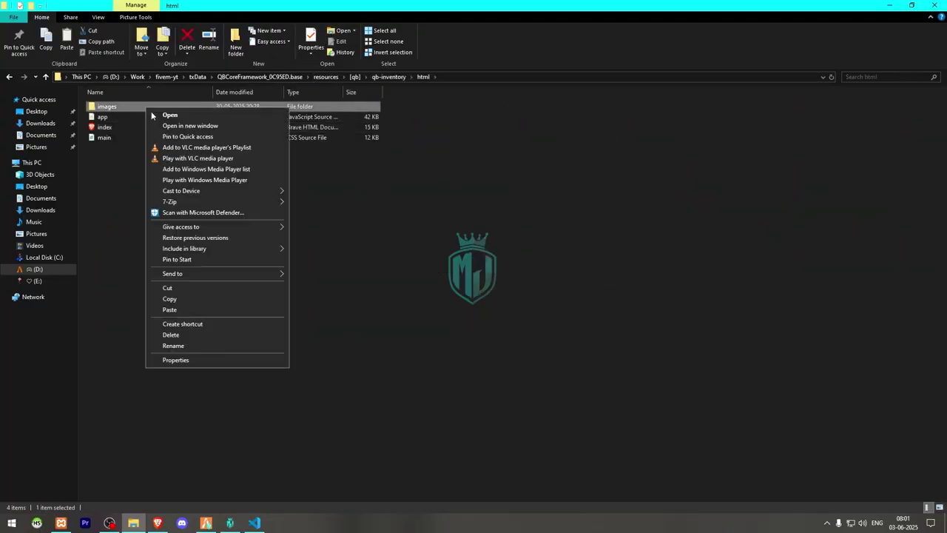
{"action": "left_click", "coordinate": [188, 308]}
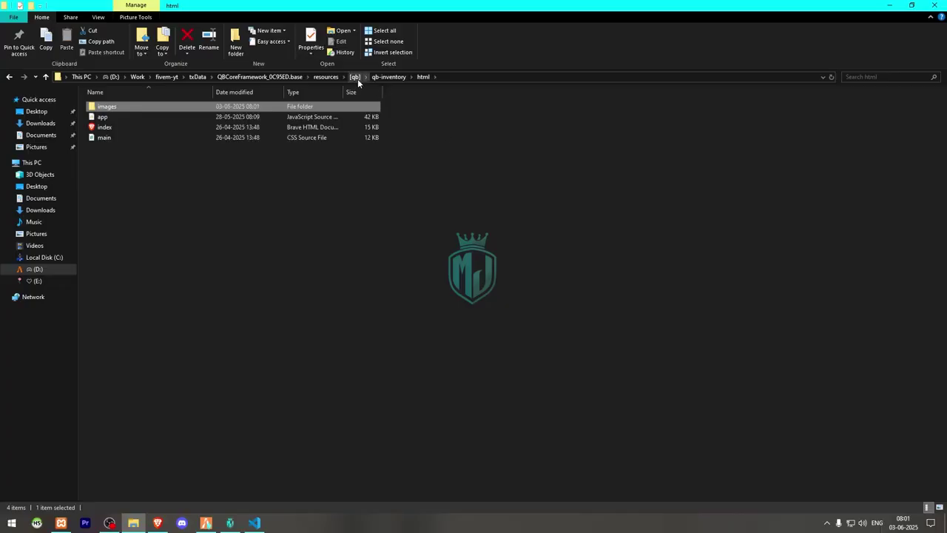
- Open the items Lua file from the [qb]/qb-core/shared folder in the code editor
{"action": "left_click", "coordinate": [355, 77]}
{"action": "double_click", "coordinate": [526, 121]}
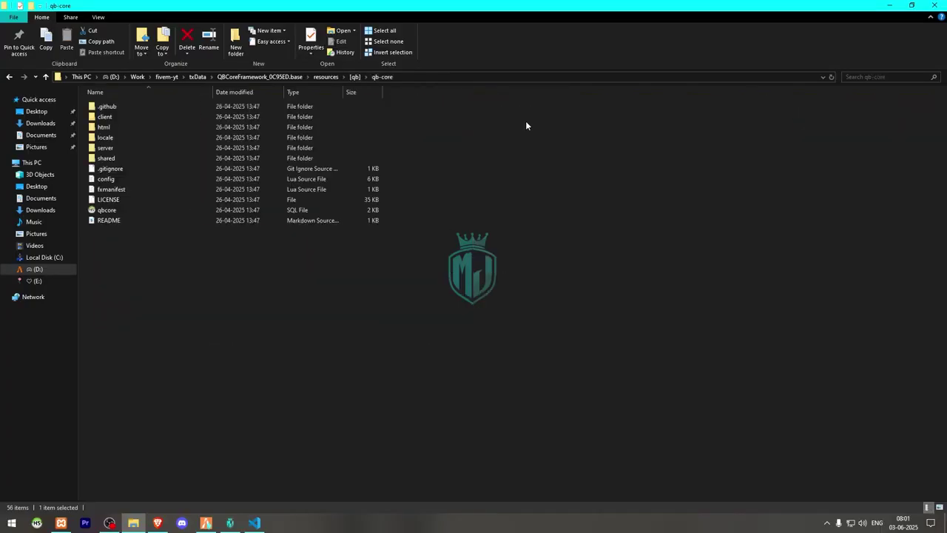
{"action": "double_click", "coordinate": [158, 161]}
{"action": "double_click", "coordinate": [131, 121]}
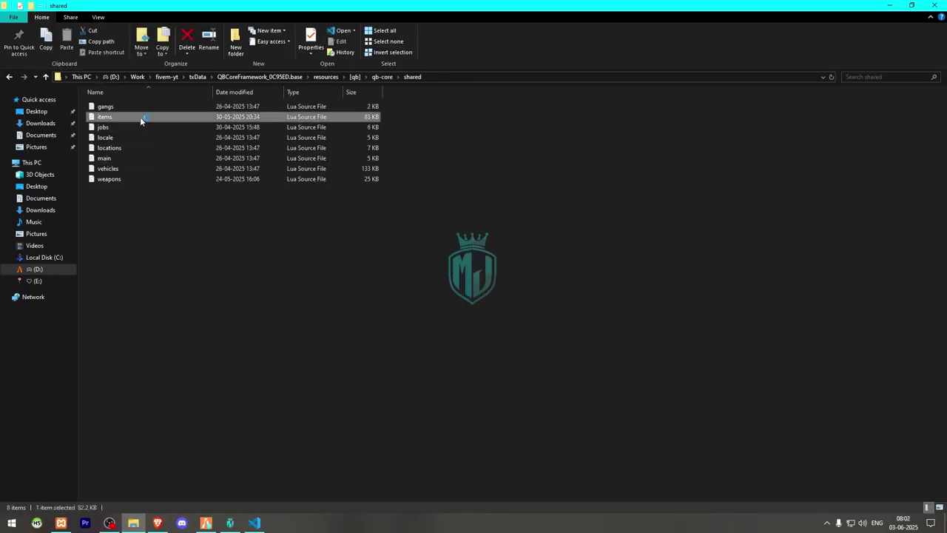
- Check the README in the NKHD_Cartridges_V2 resource folder for item instructions, then close it
{"action": "left_click", "coordinate": [887, 9]}
{"action": "left_click", "coordinate": [326, 77]}
{"action": "double_click", "coordinate": [429, 129]}
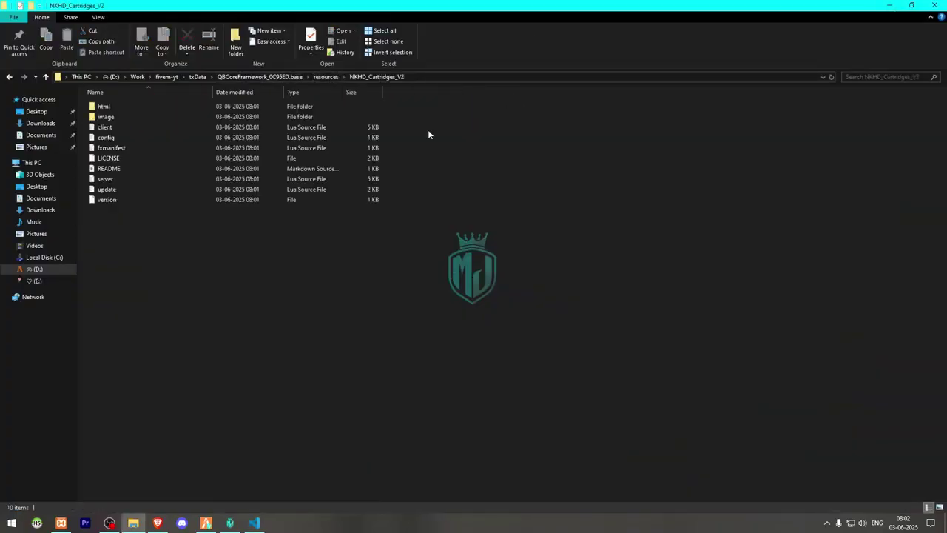
{"action": "double_click", "coordinate": [147, 167]}
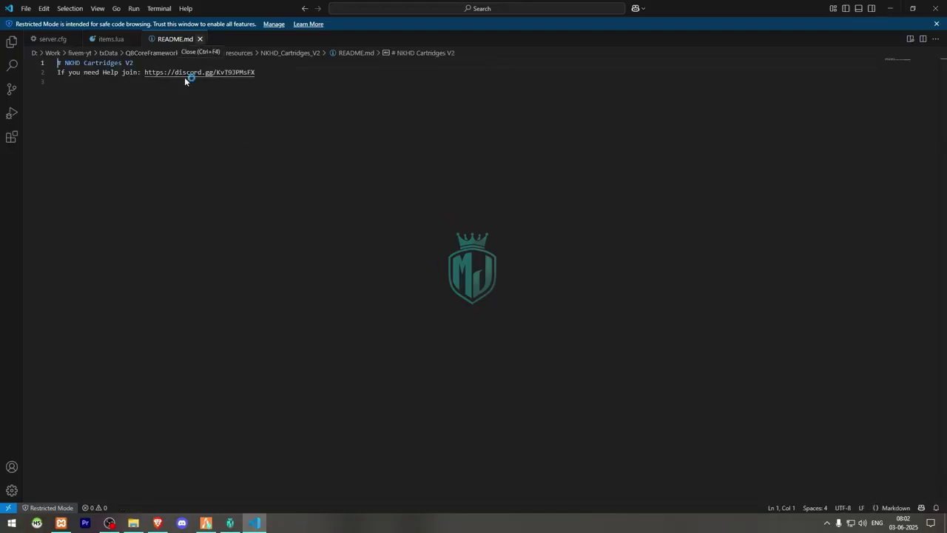
{"action": "left_click", "coordinate": [200, 39]}
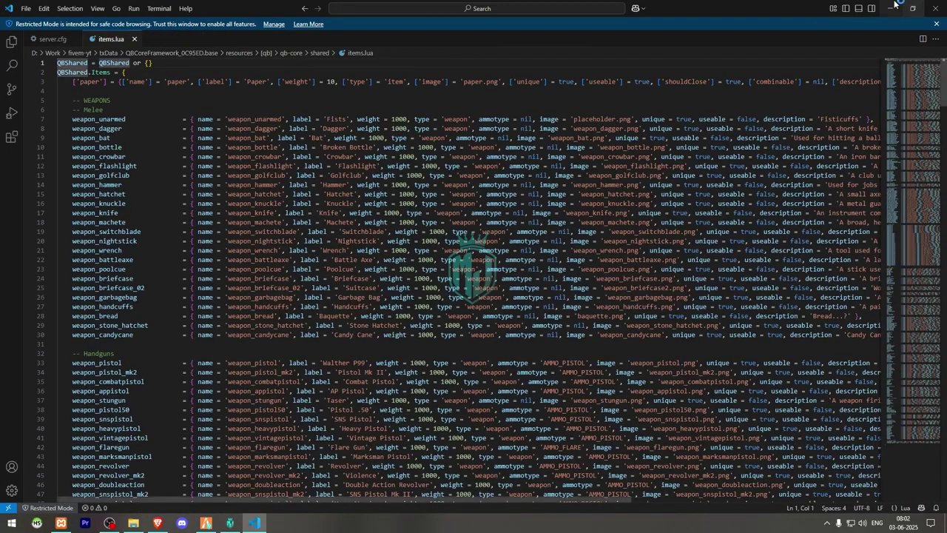
- Copy the QBCore item name taser_cartridge from the resource's config.lua onto a new line below "QBShared.Items = {" in items.lua
{"action": "left_click", "coordinate": [891, 7]}
{"action": "double_click", "coordinate": [186, 140]}
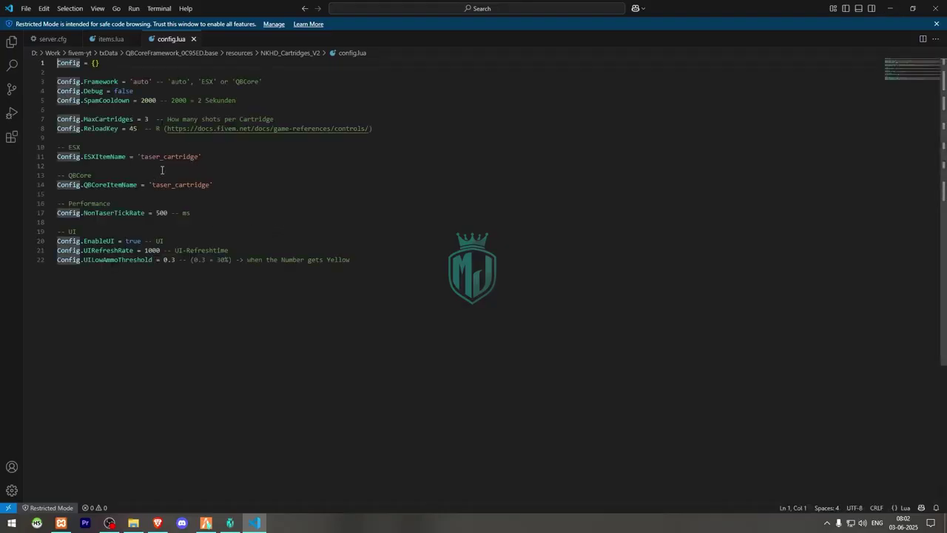
{"action": "left_click_drag", "start_coordinate": [151, 184], "coordinate": [210, 185]}
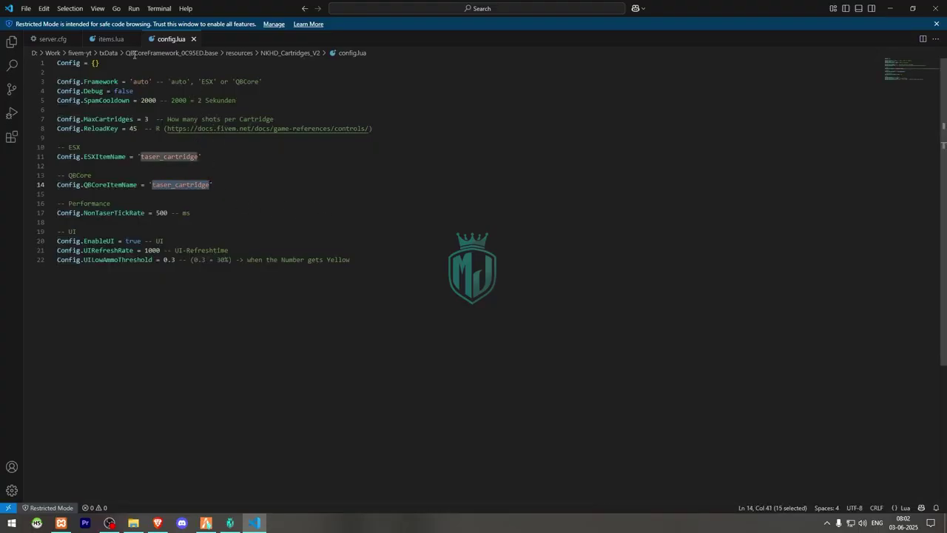
{"action": "left_click", "coordinate": [110, 38]}
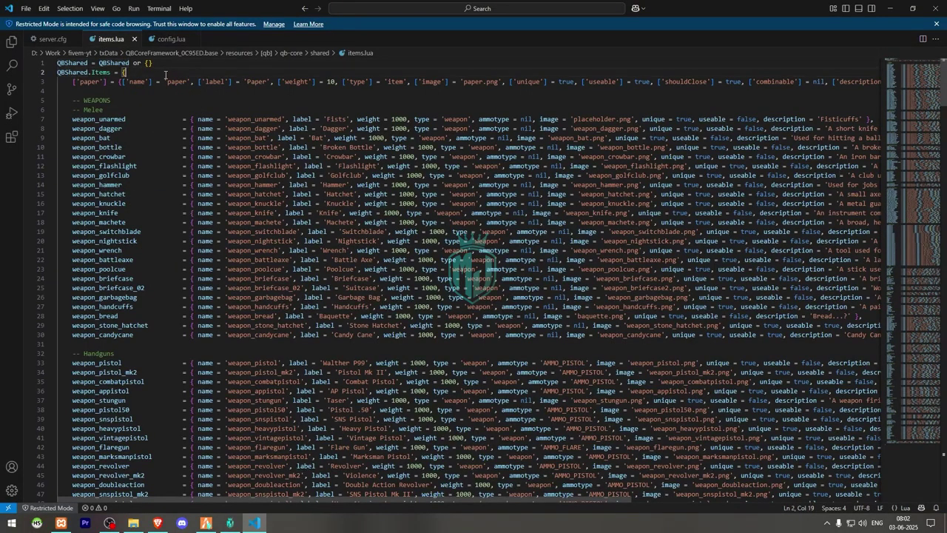
{"action": "key", "text": "Return"}
{"action": "key", "text": "ctrl+v"}
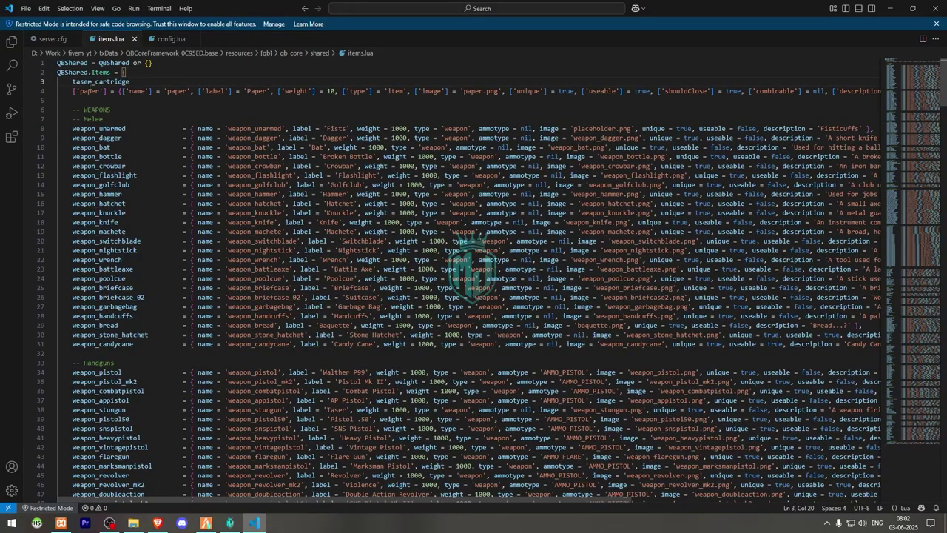
- Duplicate the paper item entry above itself and set the copy's key and name to taser_cartridge and its label to Taser Cartridge
{"action": "left_click_drag", "start_coordinate": [73, 91], "coordinate": [74, 100]}
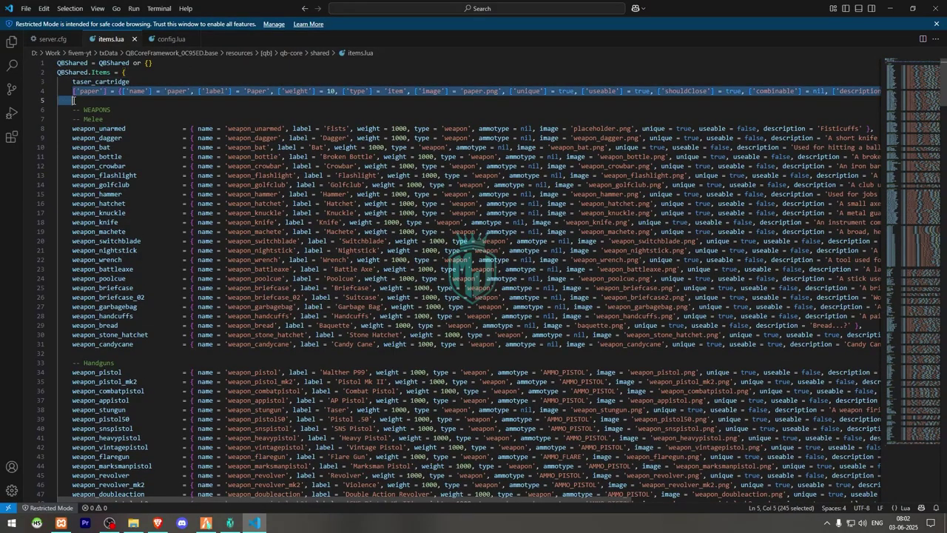
{"action": "left_click", "coordinate": [193, 73]}
{"action": "key", "text": "Down"}
{"action": "key", "text": "Right"}
{"action": "key", "text": "Return"}
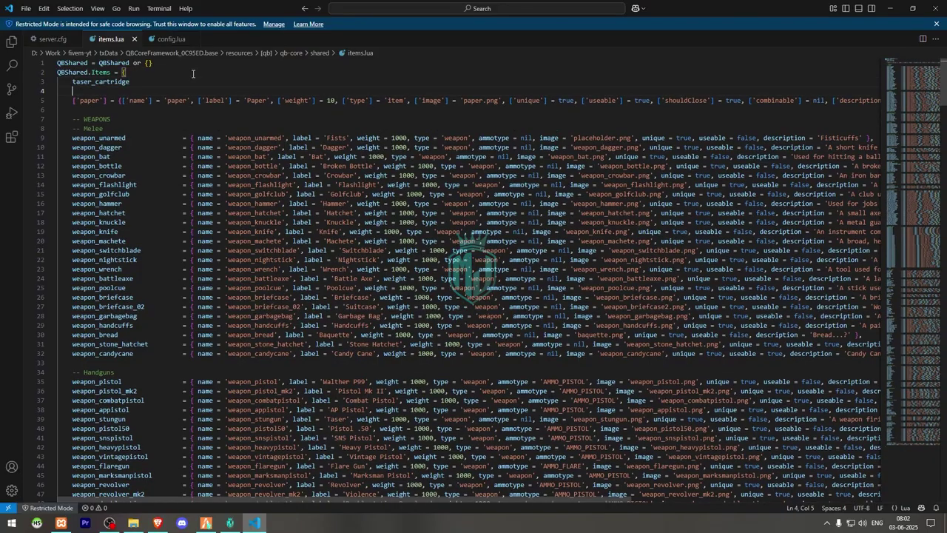
{"action": "key", "text": "ctrl+v"}
{"action": "double_click", "coordinate": [74, 77]}
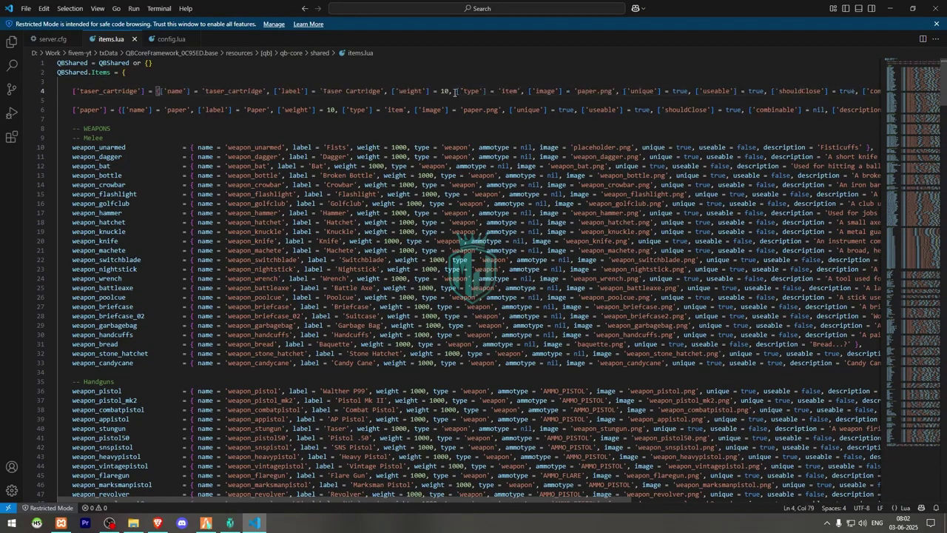
- Set the taser_cartridge item's weight to 100 and its image to taser_cartridge.png
{"action": "left_click", "coordinate": [449, 92]}
{"action": "type", "text": "0"}
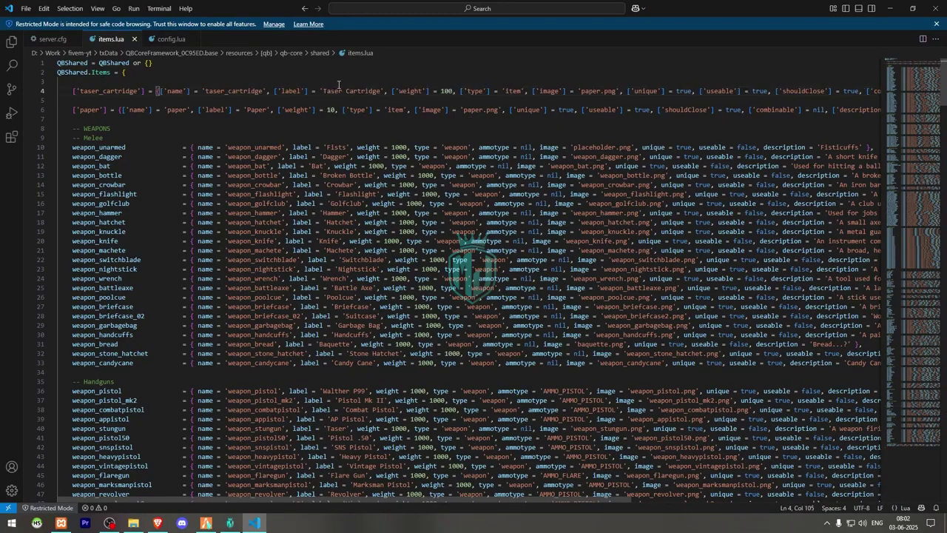
{"action": "double_click", "coordinate": [590, 91]}
{"action": "key", "text": "ctrl+v"}
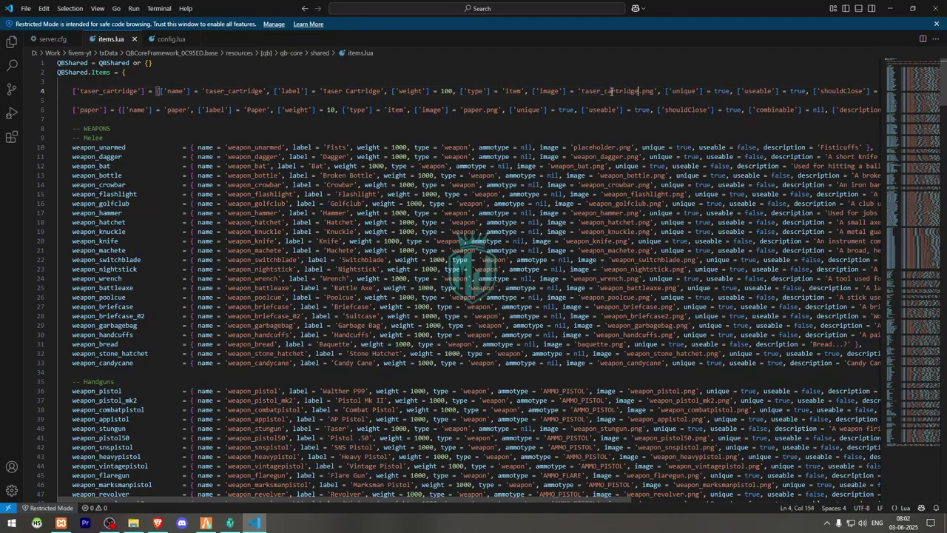
- Replace the description text of the taser_cartridge item in items.lua
{"action": "left_click_drag", "start_coordinate": [324, 497], "coordinate": [565, 514]}
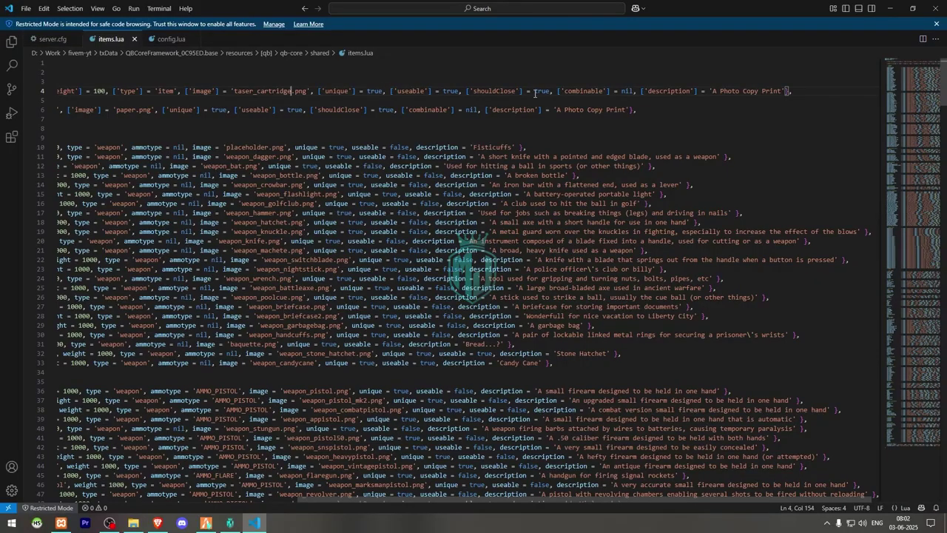
{"action": "left_click_drag", "start_coordinate": [714, 91], "coordinate": [944, 109]}
{"action": "left_click_drag", "start_coordinate": [881, 110], "coordinate": [877, 91]}
{"action": "key", "text": "ctrl+v"}
{"action": "left_click_drag", "start_coordinate": [397, 499], "coordinate": [207, 502]}
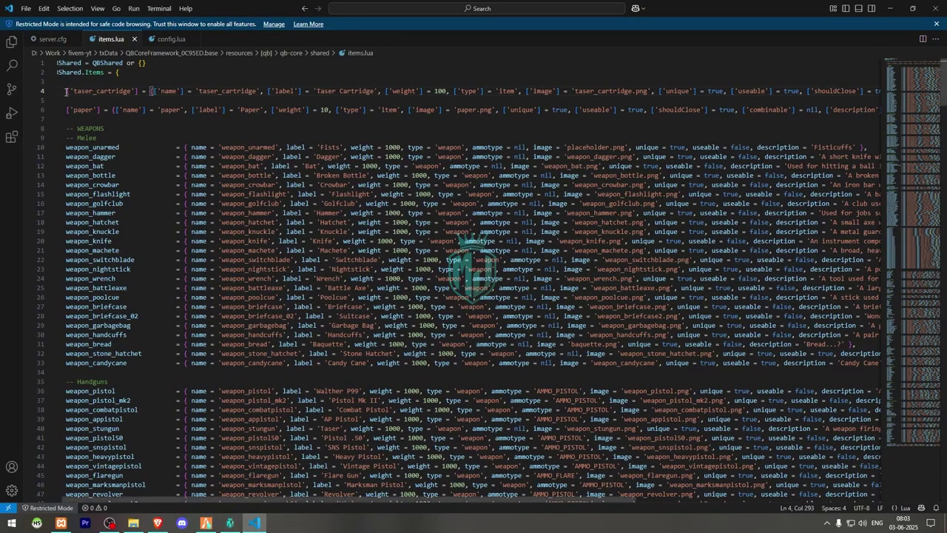
- Check the settings in the NKHD_Cartridges_V2 config.lua, and switch to FiveM to join the server
{"action": "left_click", "coordinate": [171, 39]}
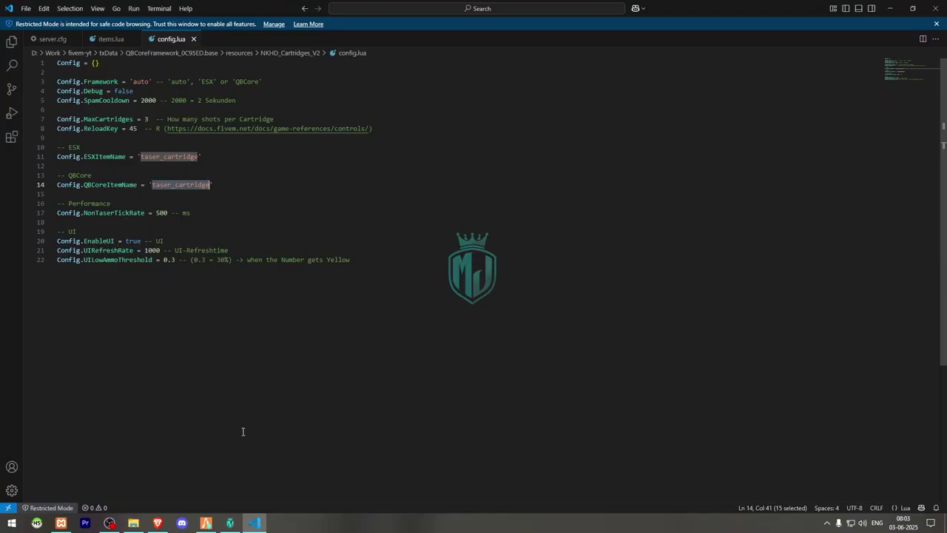
{"action": "left_click", "coordinate": [206, 524]}
{"action": "key", "text": "F1"}
{"action": "left_click", "coordinate": [74, 280]}
{"action": "left_click", "coordinate": [560, 314]}
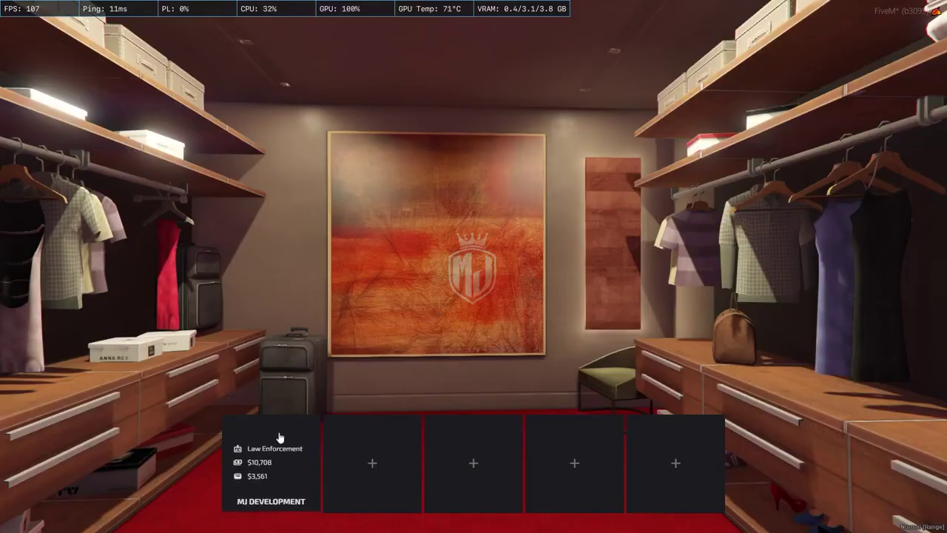
- Enter the game with the existing Law Enforcement character and spawn at the last location
{"action": "left_click", "coordinate": [279, 436]}
{"action": "left_click", "coordinate": [231, 424]}
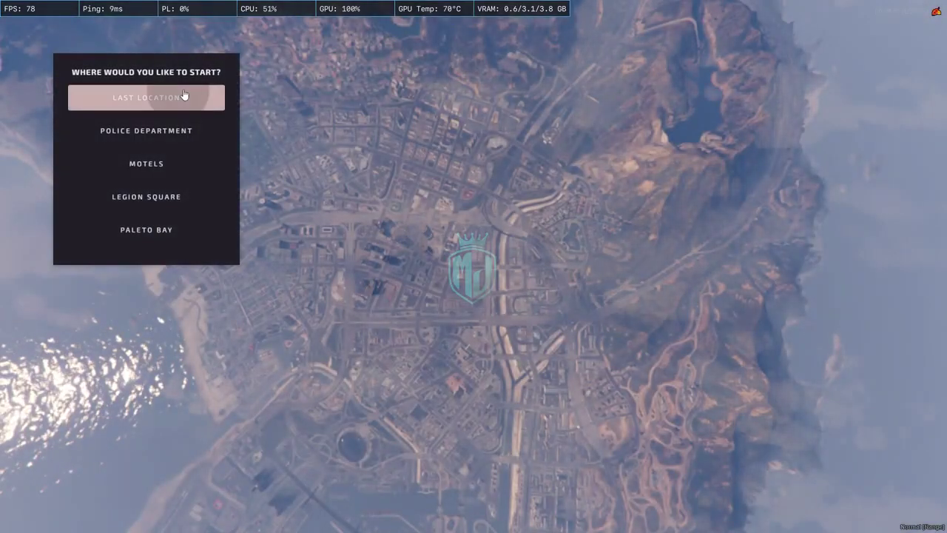
{"action": "left_click", "coordinate": [189, 97]}
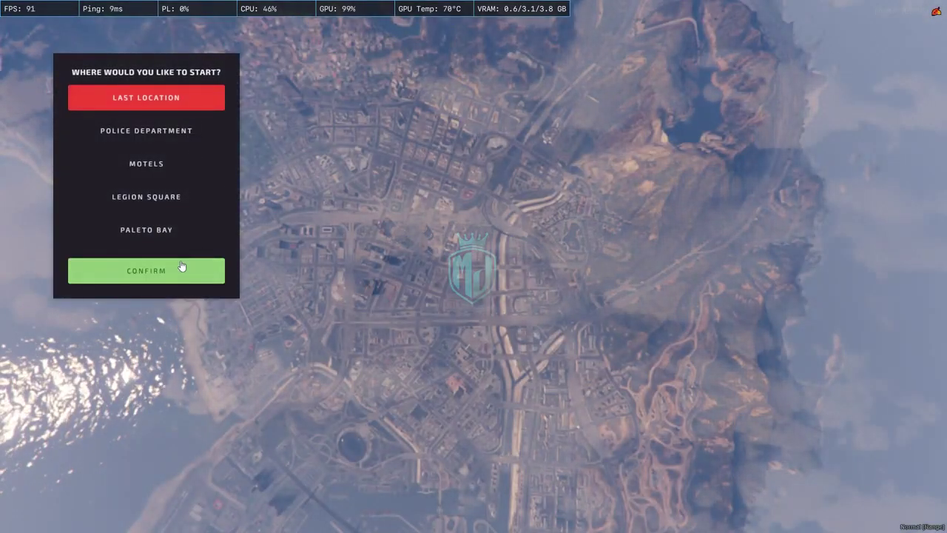
{"action": "left_click", "coordinate": [181, 268]}
- Switch to Visual Studio Code to copy the QBCore item name taser_cartridge from config.lua, and return to FiveM
{"action": "key", "text": "super"}
{"action": "left_click", "coordinate": [254, 522]}
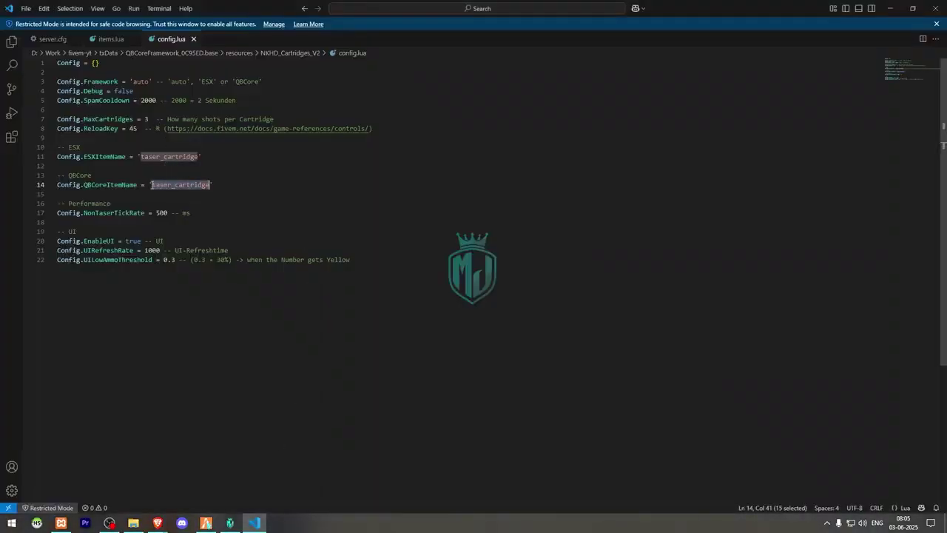
{"action": "left_click_drag", "start_coordinate": [152, 184], "coordinate": [212, 184]}
{"action": "left_click", "coordinate": [206, 522]}
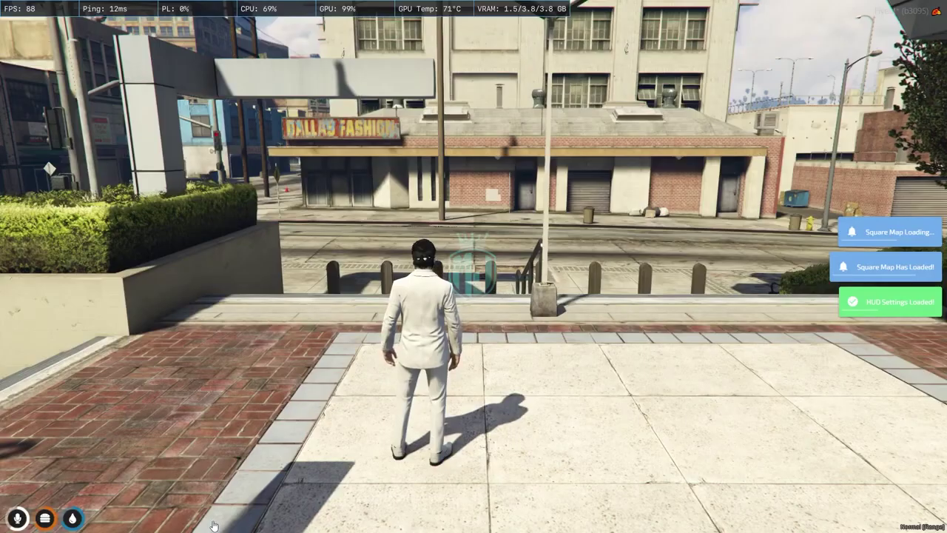
{"action": "type", "text": "t/"}
{"action": "key", "text": "Escape"}
- Equip the taser from the first hotbar slot and walk the character around the plaza with it
{"action": "key", "text": "grave"}
{"action": "key", "text": "1"}
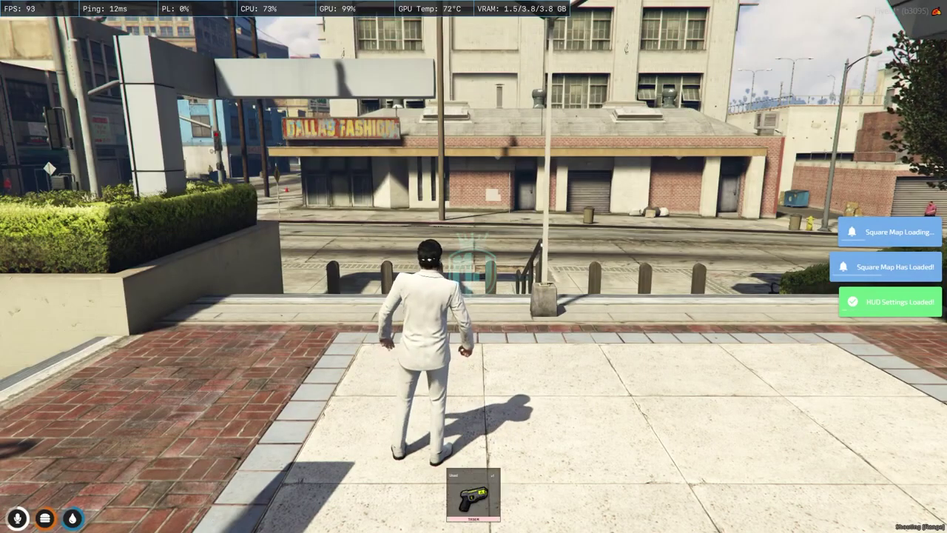
{"action": "key", "text": "s"}
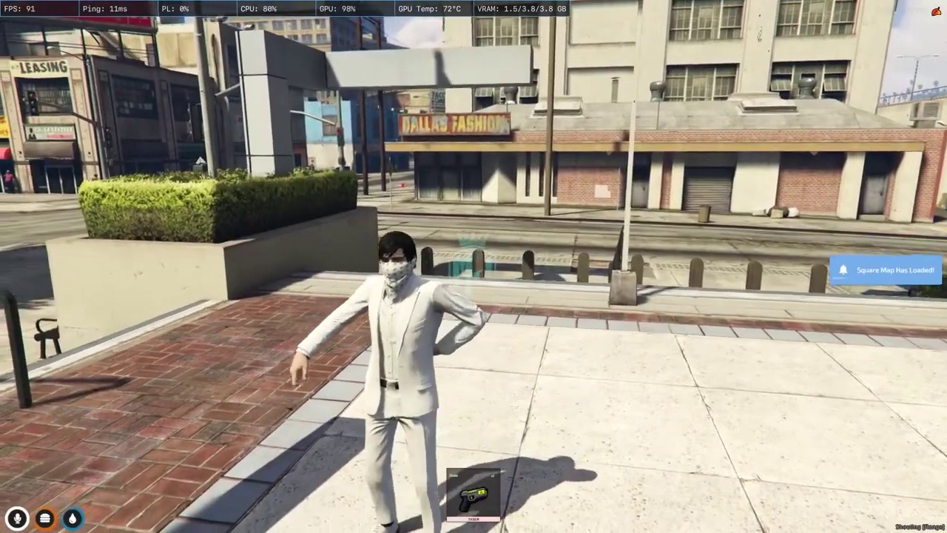
{"action": "key", "text": "1"}
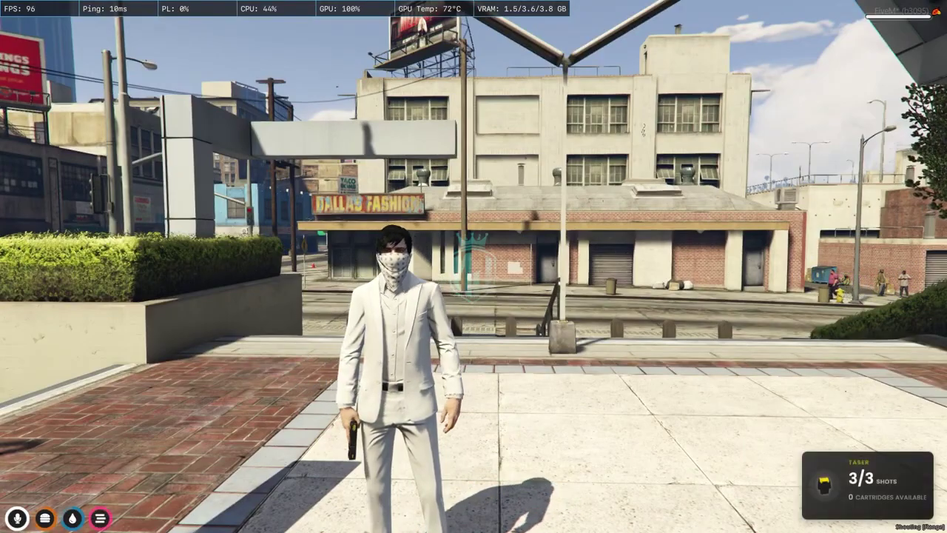
{"action": "key", "text": "w"}
{"action": "key", "text": "s"}
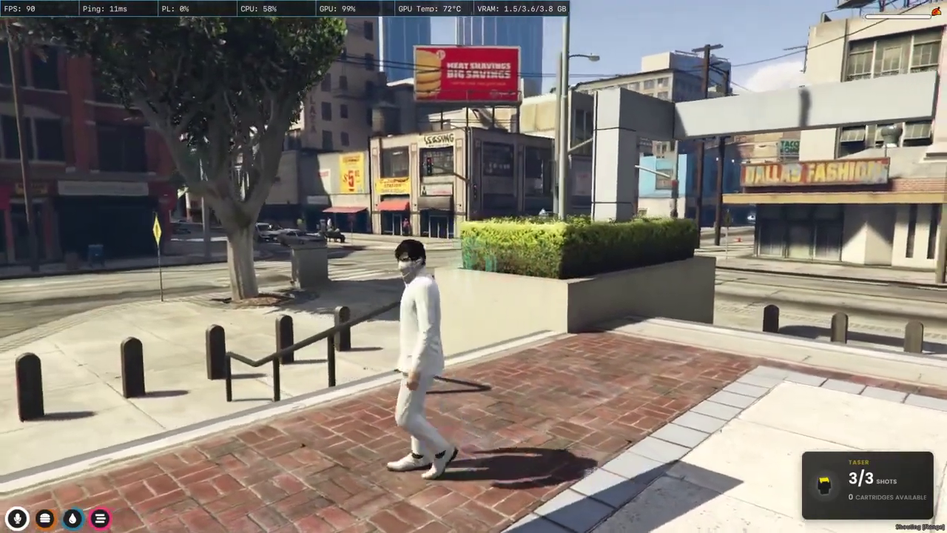
{"action": "key", "text": "w"}
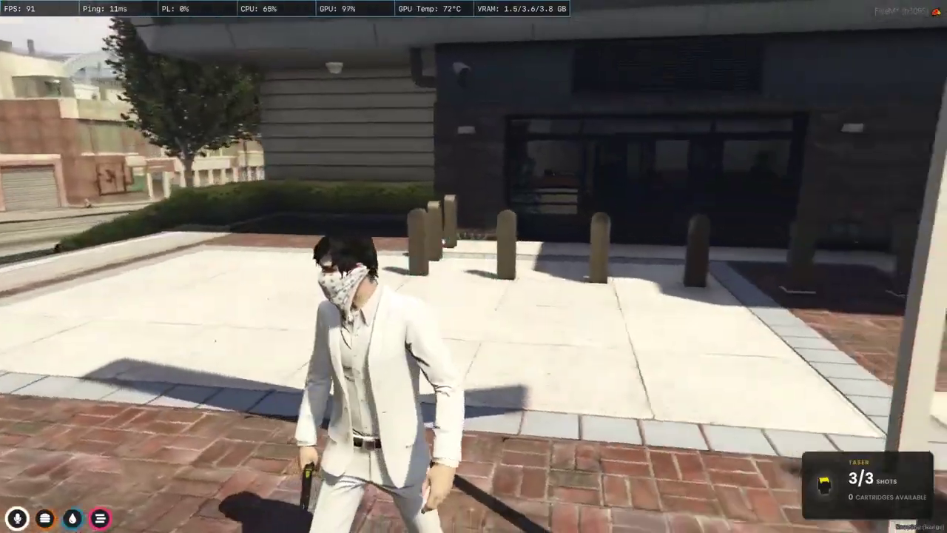